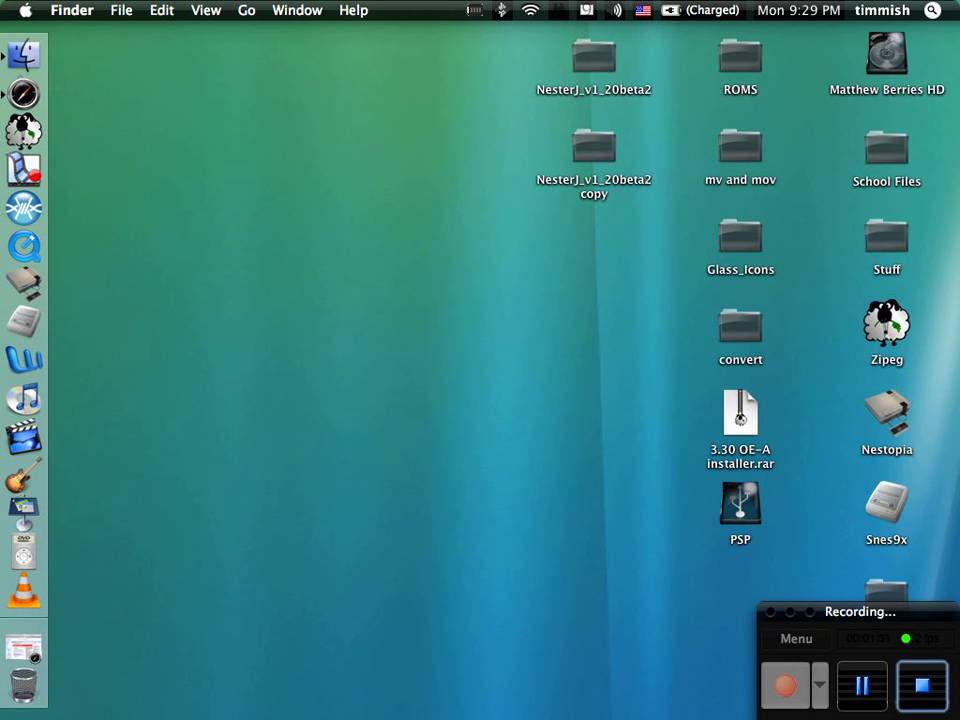
Step: Move the "NesterJ_v1_20beta2 copy" folder from the desktop to the Trash
left_click_drag(531, 40, 501, 130)
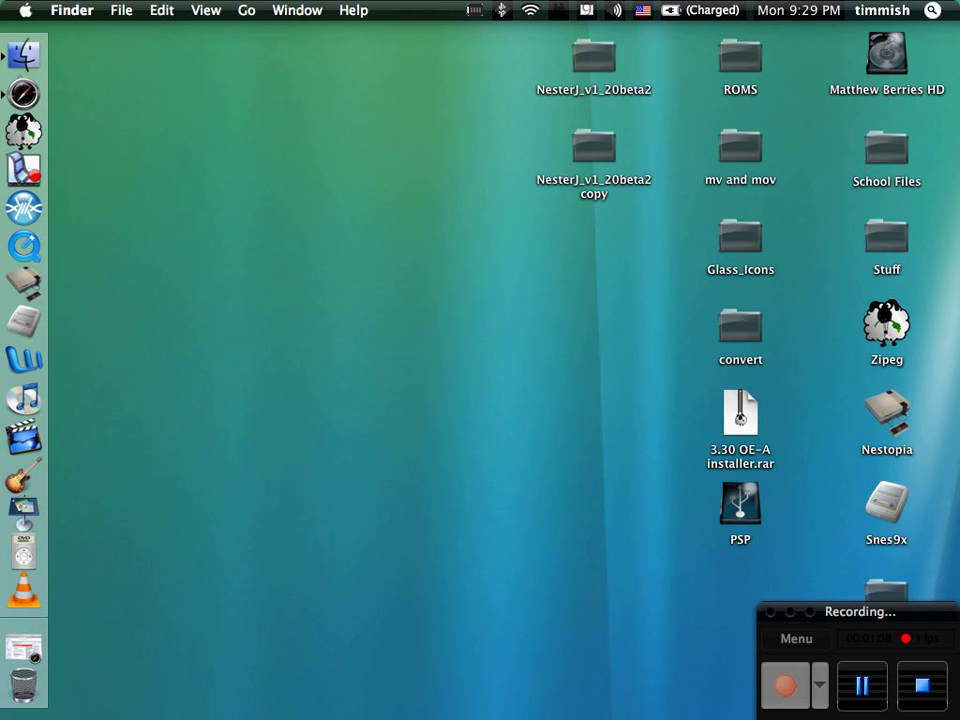
left_click(594, 146)
key("super+BackSpace")
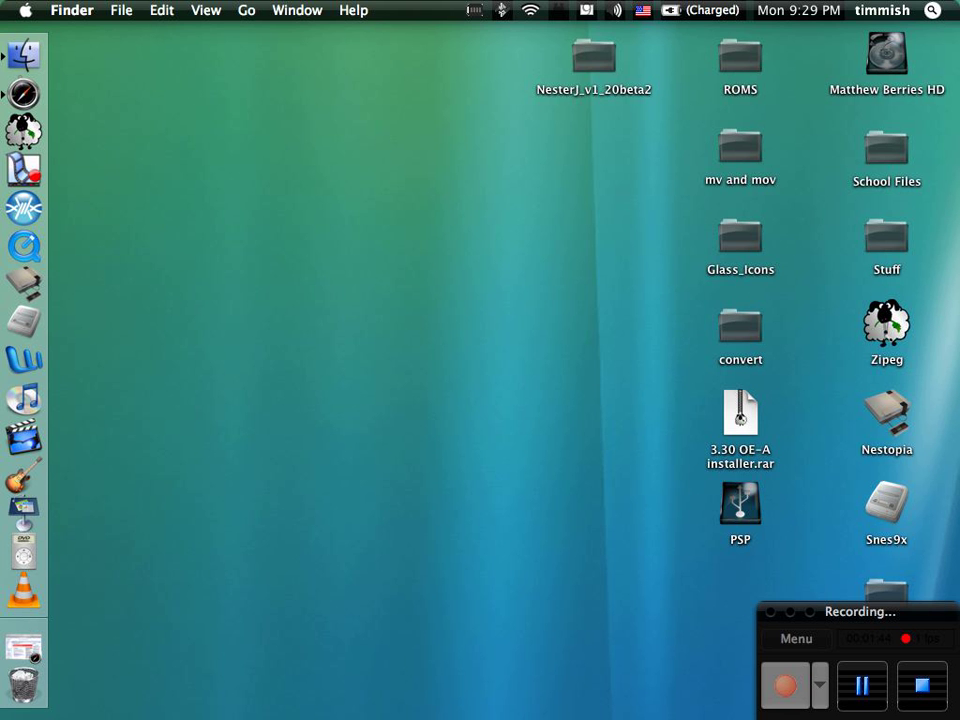
Step: Open the 1.5 folder inside NesterJ_v1_20beta2 and select both the NesterJ and NesterJ% folders
left_click(594, 56)
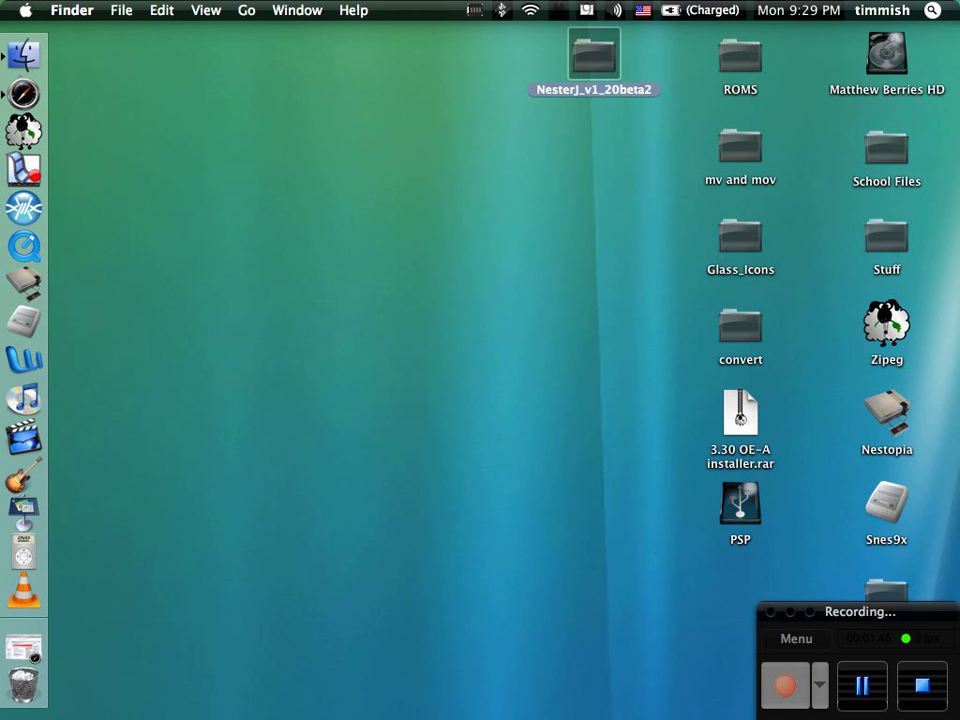
key("super+o")
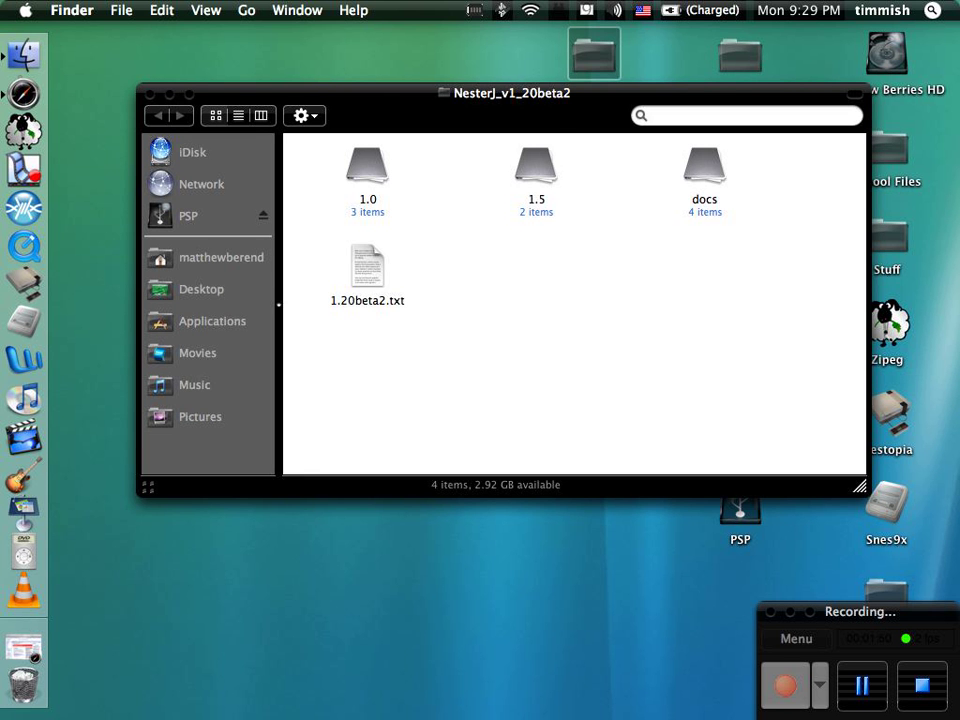
double_click(536, 166)
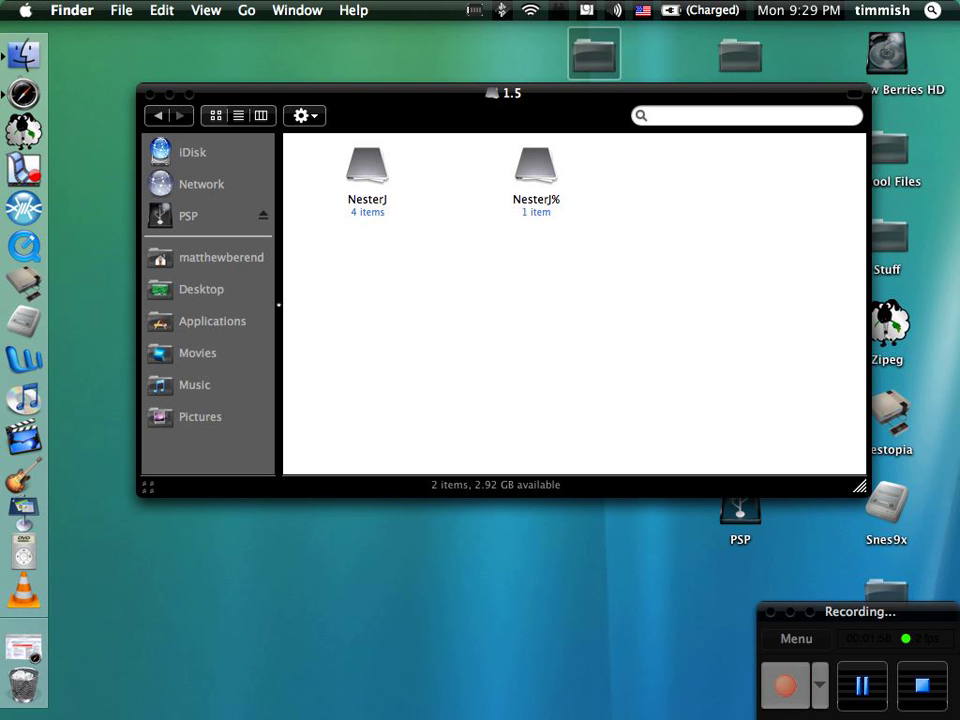
left_click_drag(324, 154, 571, 197)
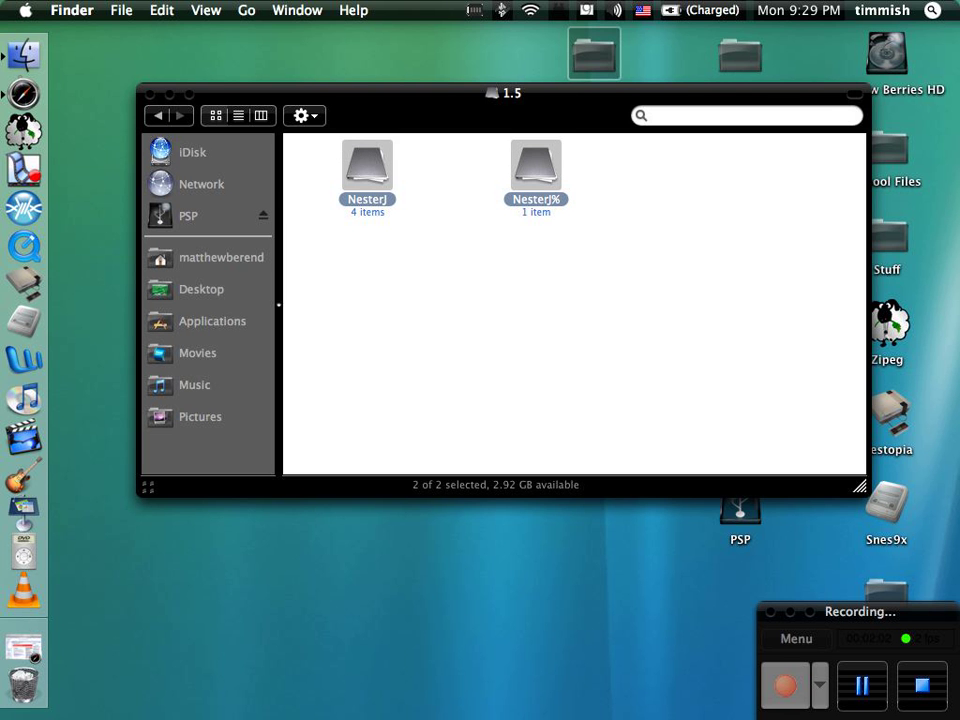
Step: Open the GAME folder inside the PSP folder on the PSP drive, and close the 1.5 folder window
double_click(740, 512)
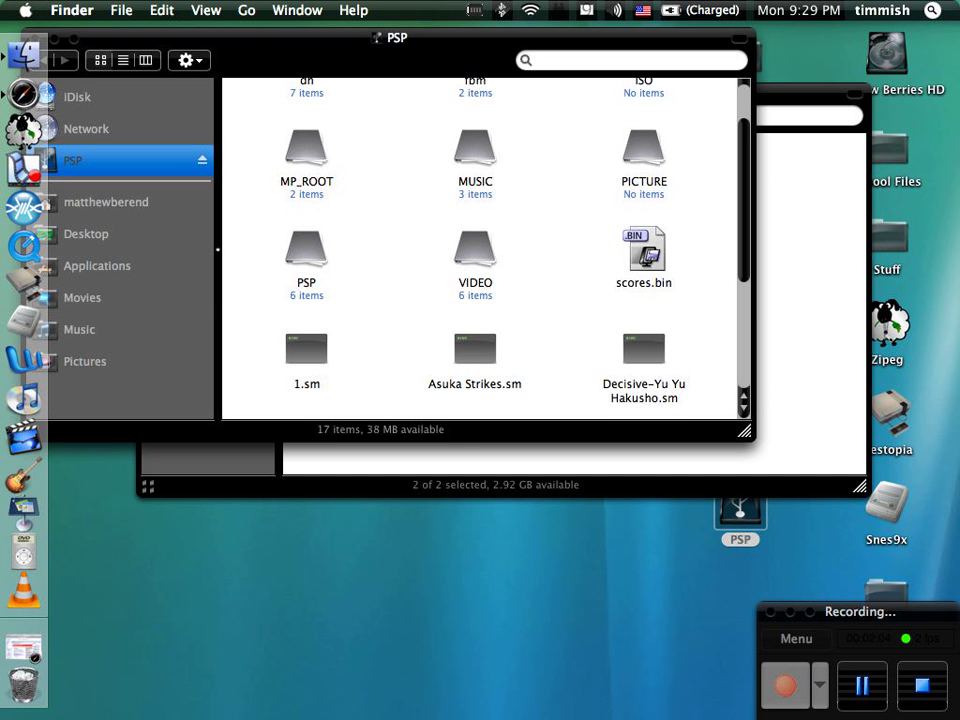
double_click(306, 255)
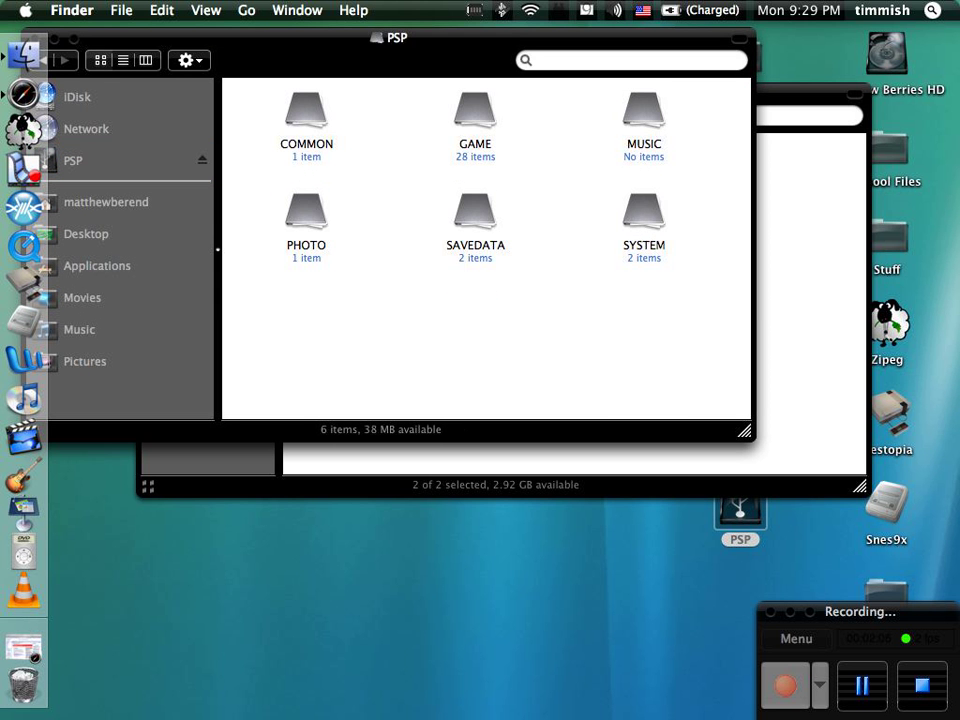
double_click(475, 120)
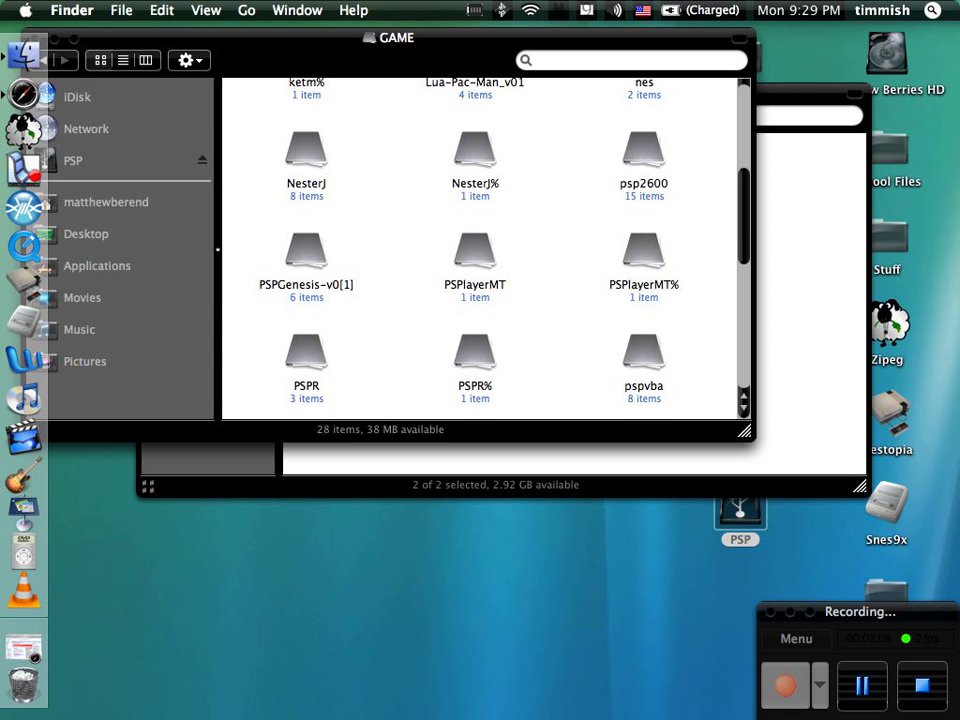
left_click_drag(396, 37, 498, 117)
left_click(498, 93)
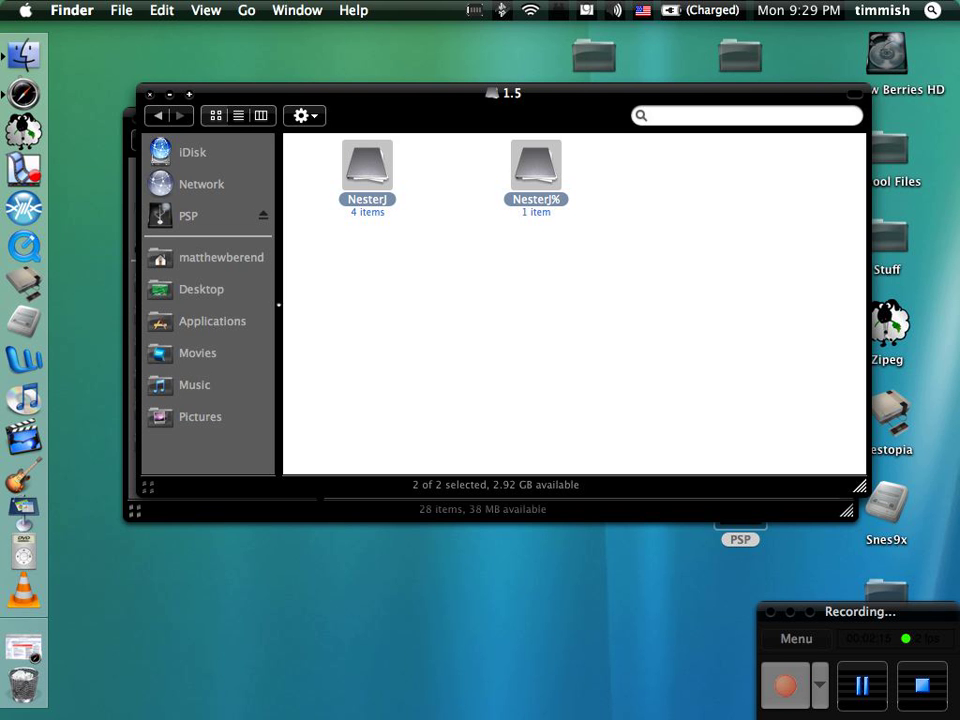
left_click(152, 94)
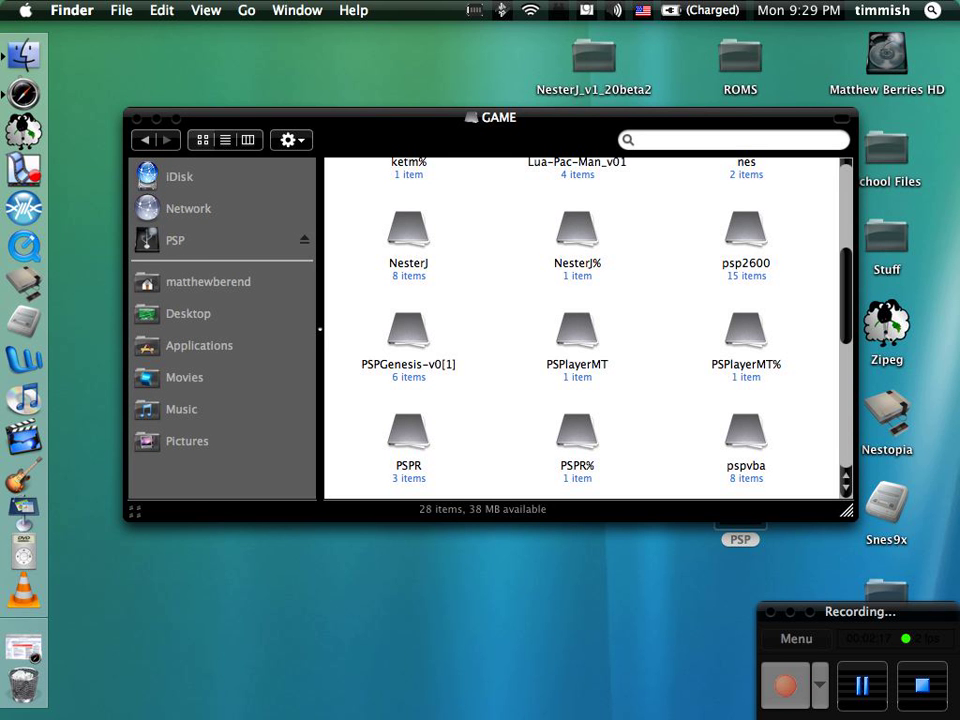
Step: Look through the game files in the ROMS folder inside GAME's NesterJ folder and select supermariobros2.nes
left_click(408, 230)
double_click(408, 230)
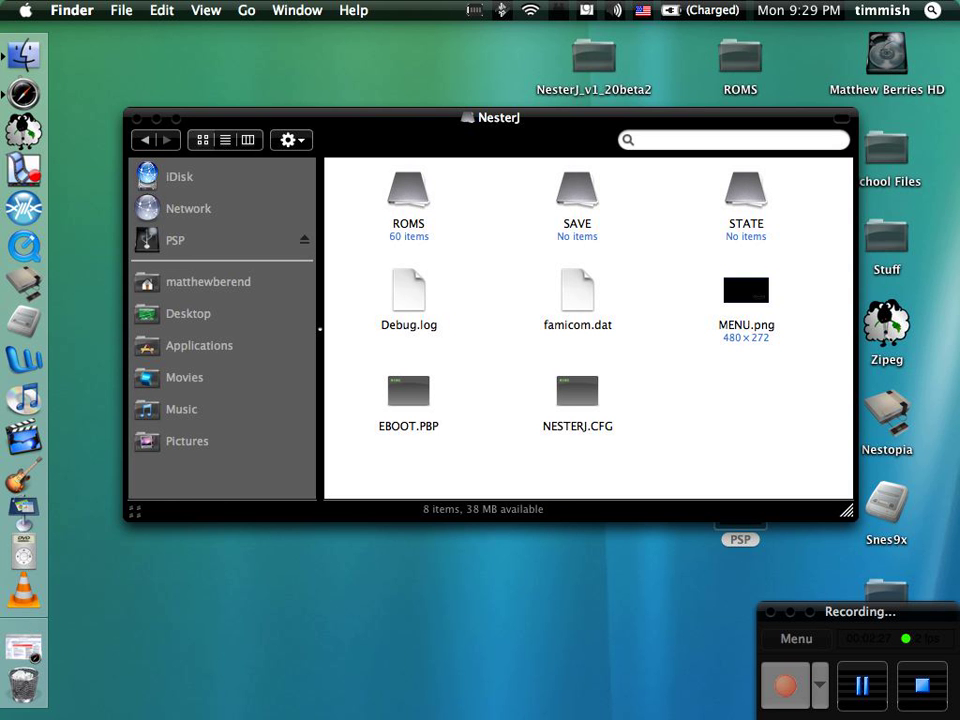
double_click(408, 197)
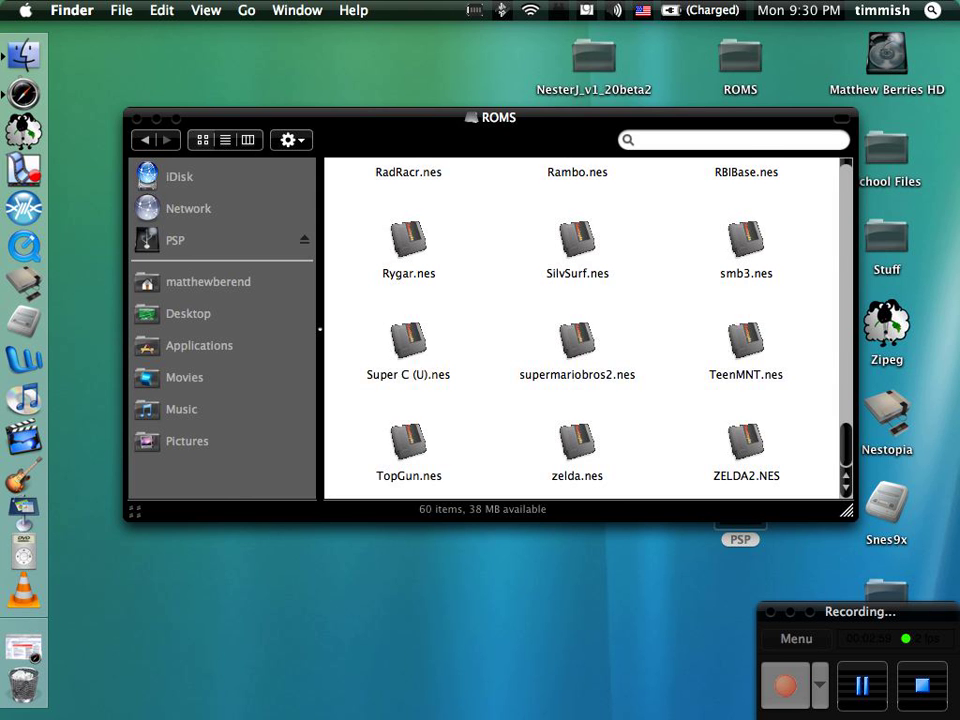
scroll(582, 328, "up", 15)
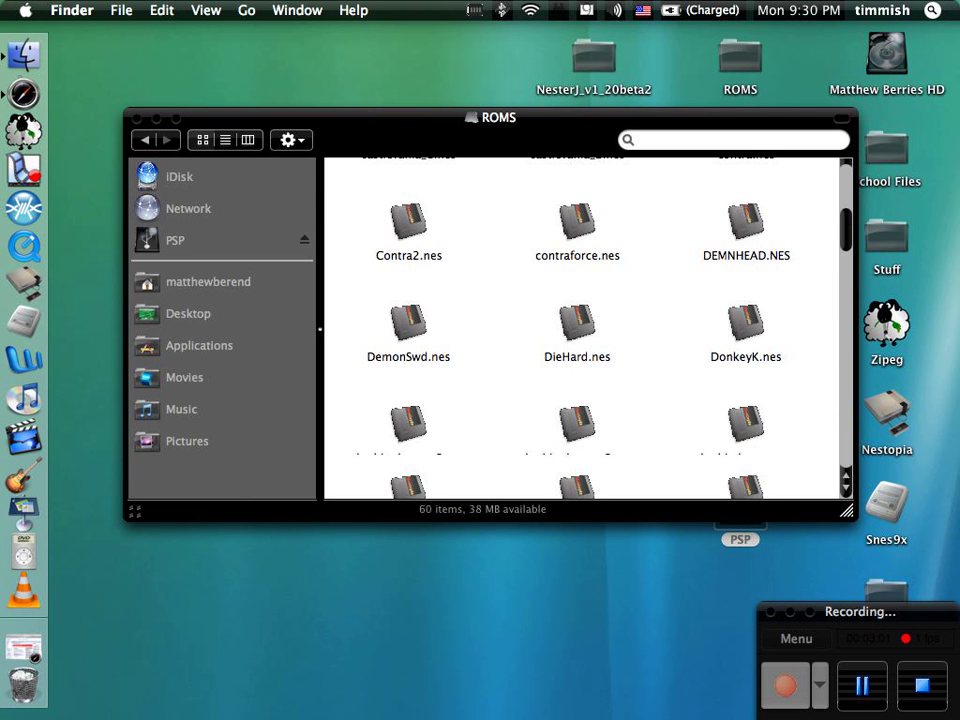
scroll(582, 328, "up", 6)
scroll(582, 328, "down", 12)
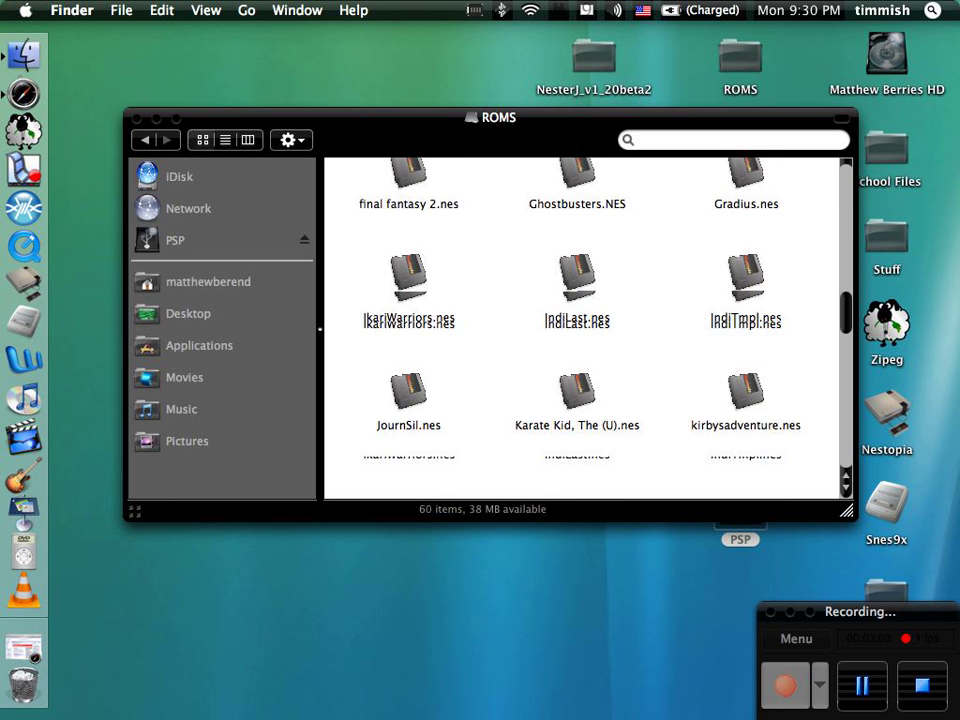
scroll(582, 328, "up", 7)
scroll(582, 328, "up", 3)
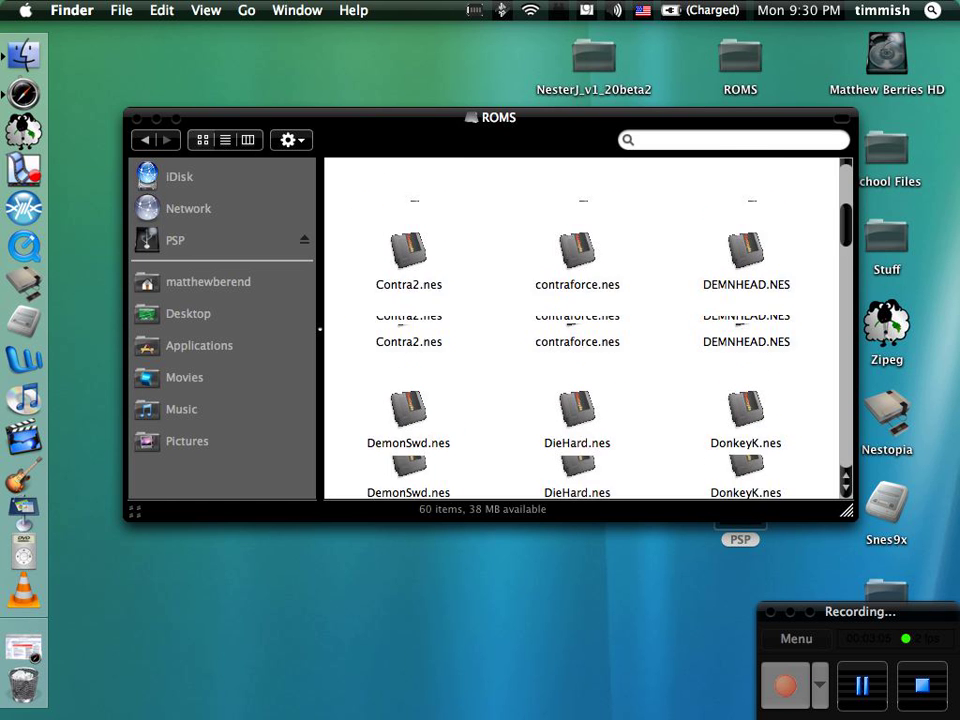
scroll(582, 328, "down", 15)
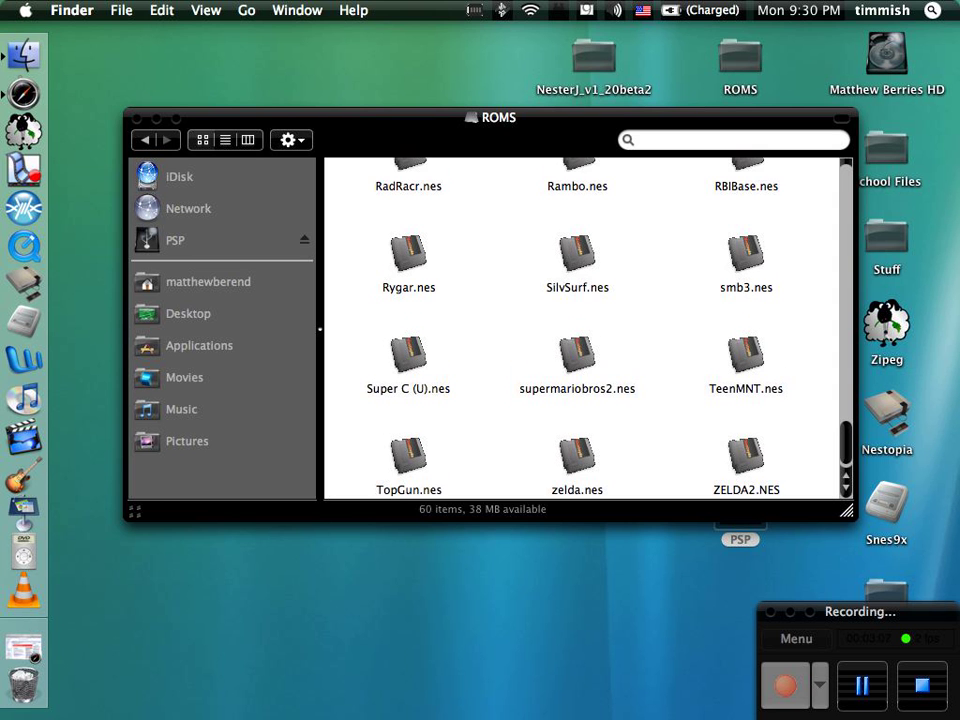
left_click(577, 355)
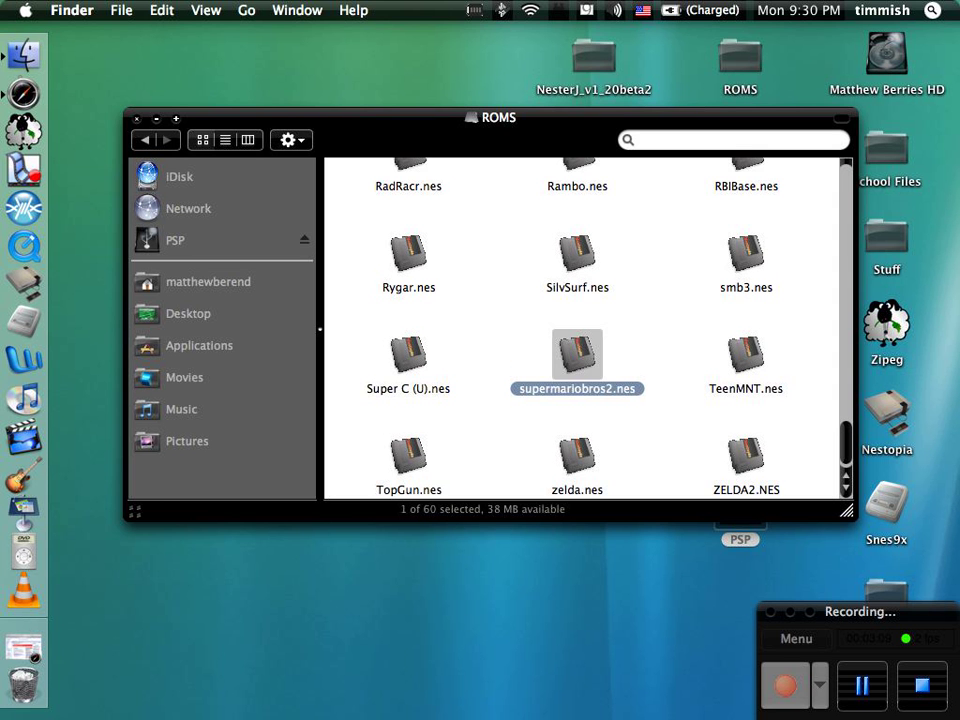
Step: Return to the NesterJ folder, close its window and eject the PSP drive
key("super+[")
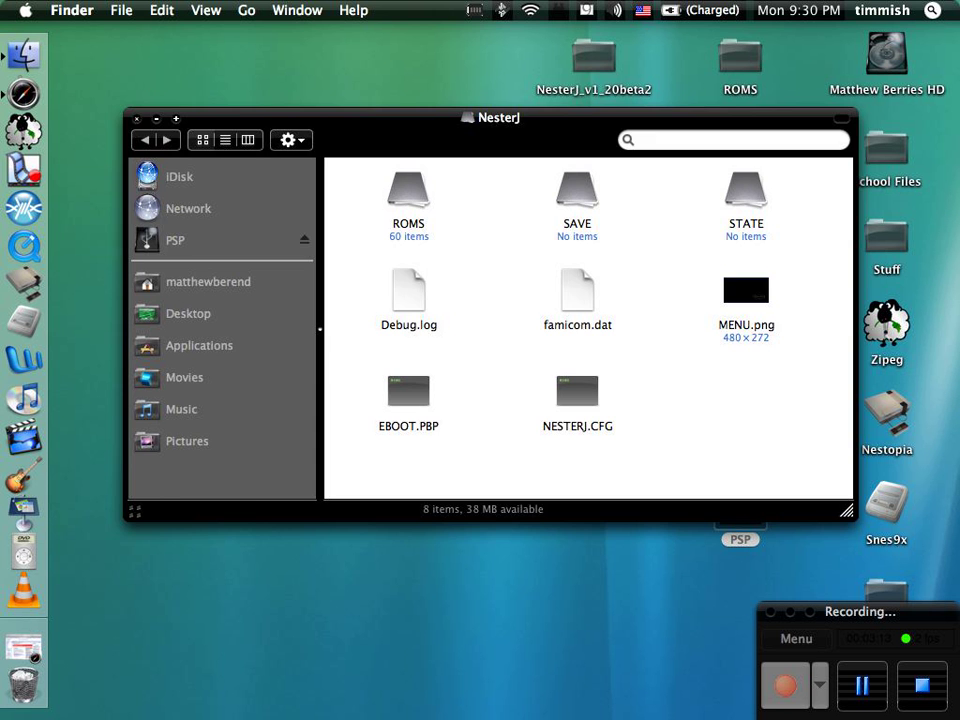
key("super+w")
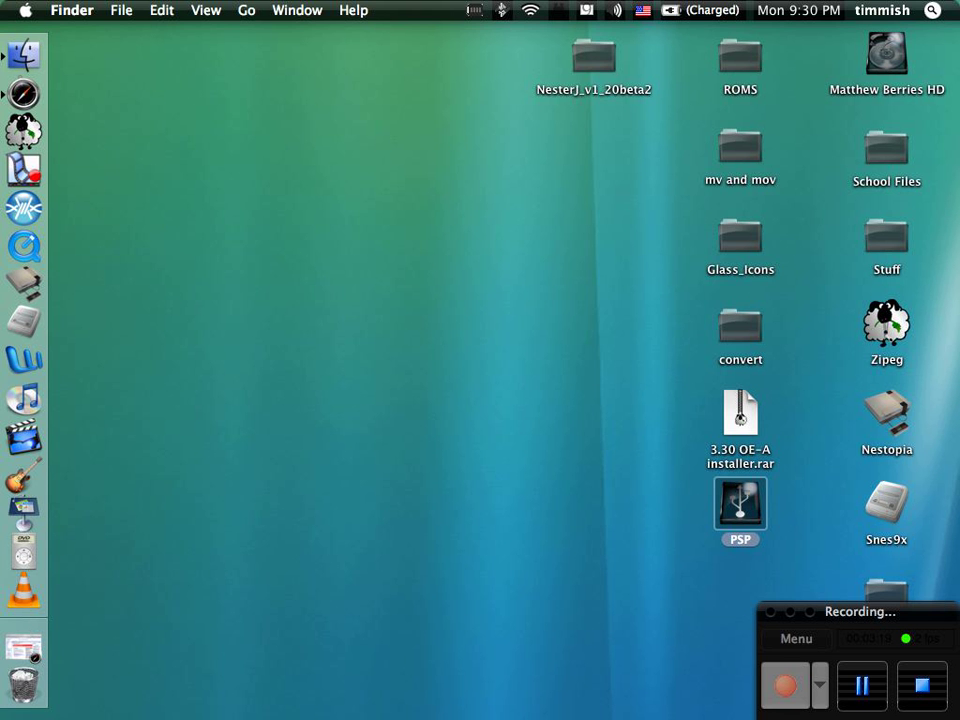
key("super+e")
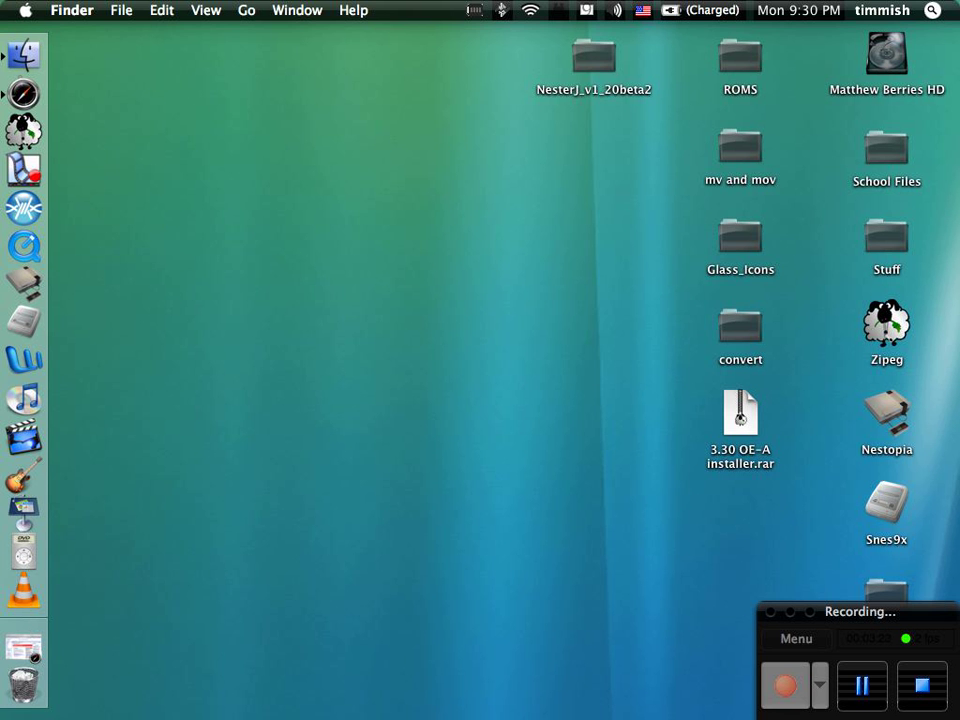